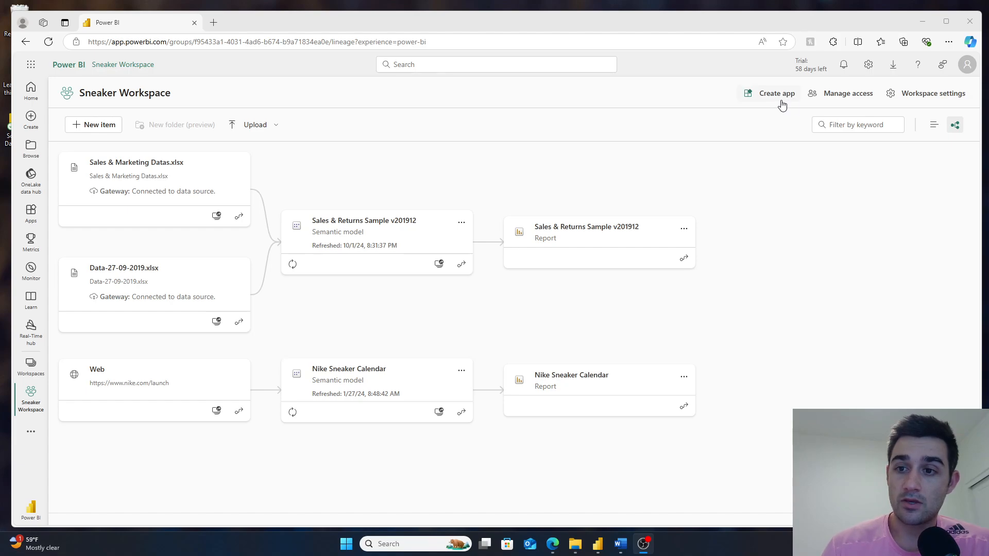
- Start building an app from Sneaker Workspace, review its advanced setup options and enter "test" as the description
{"action": "left_click", "coordinate": [766, 97]}
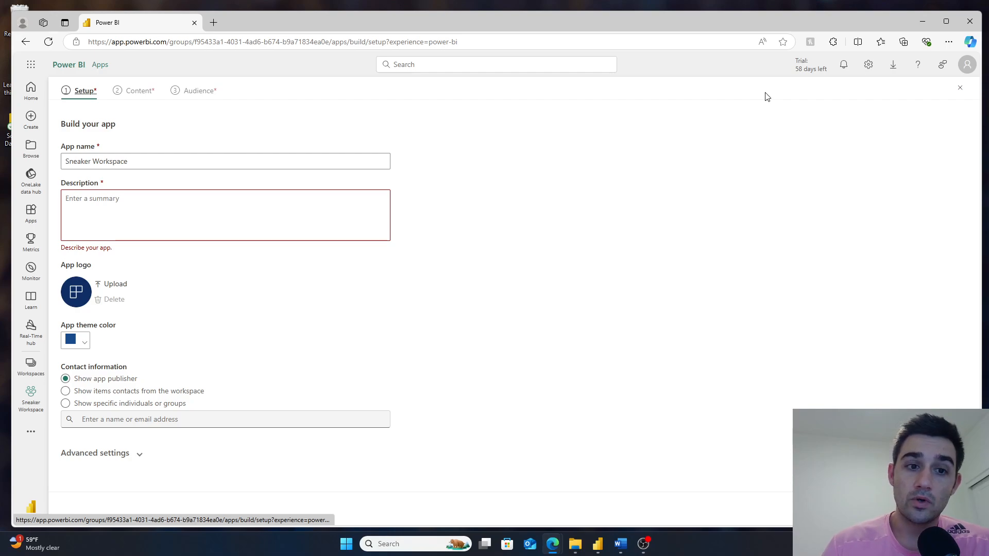
{"action": "left_click", "coordinate": [316, 166]}
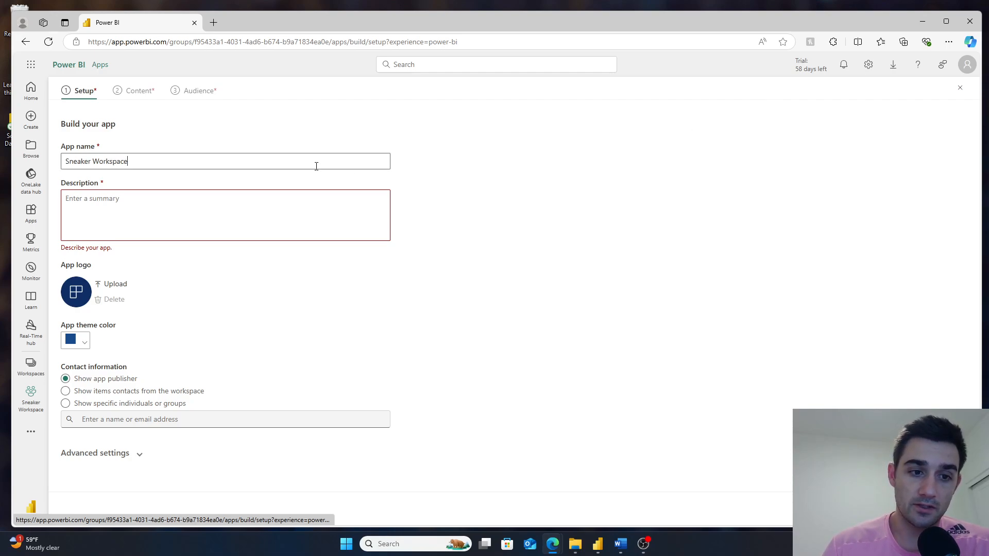
{"action": "left_click", "coordinate": [287, 211]}
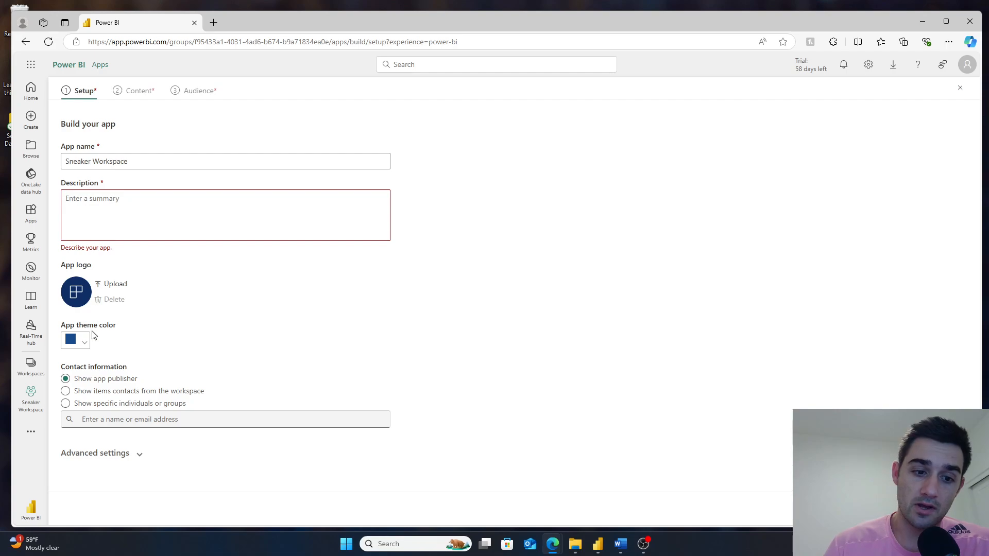
{"action": "left_click", "coordinate": [112, 458]}
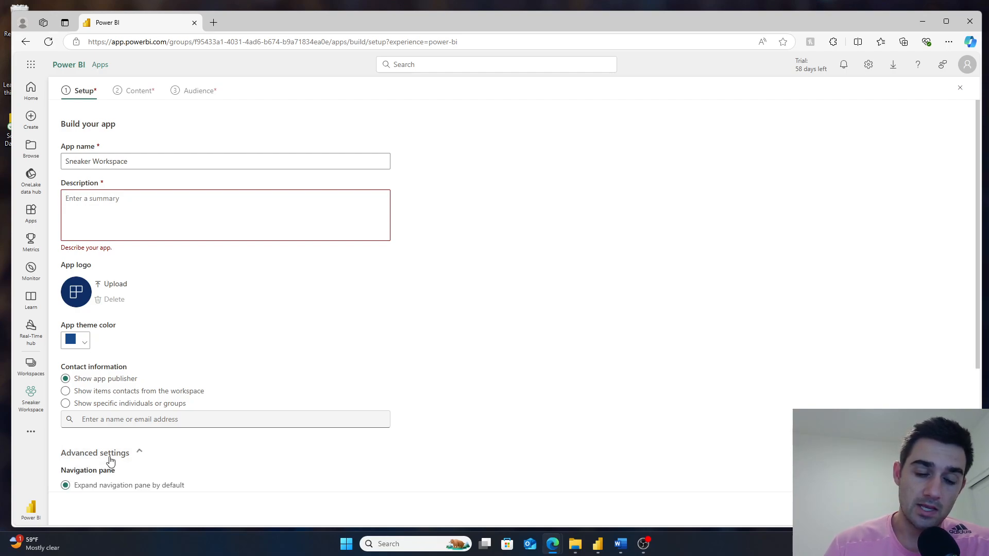
{"action": "scroll", "coordinate": [110, 460], "scroll_direction": "down", "scroll_amount": 3}
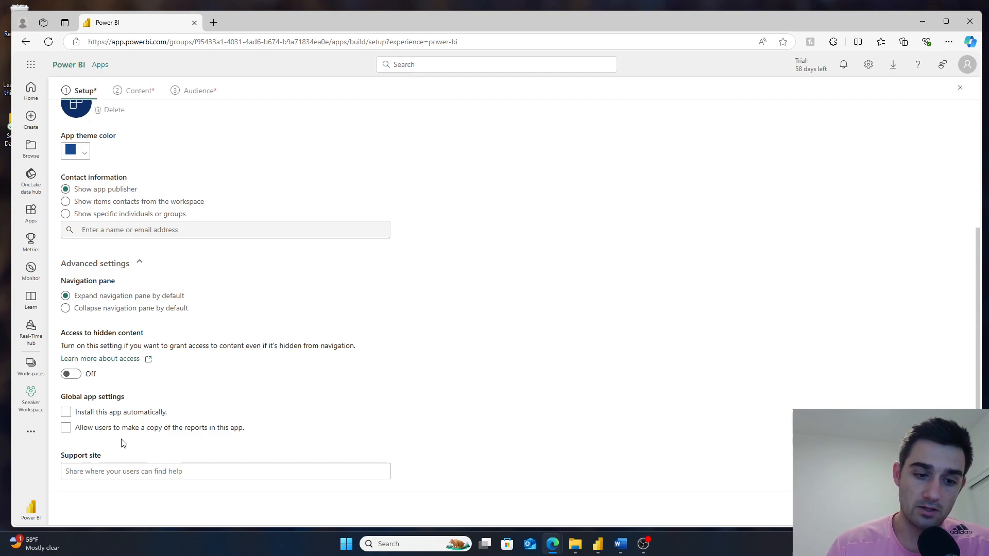
{"action": "scroll", "coordinate": [123, 443], "scroll_direction": "up", "scroll_amount": 3}
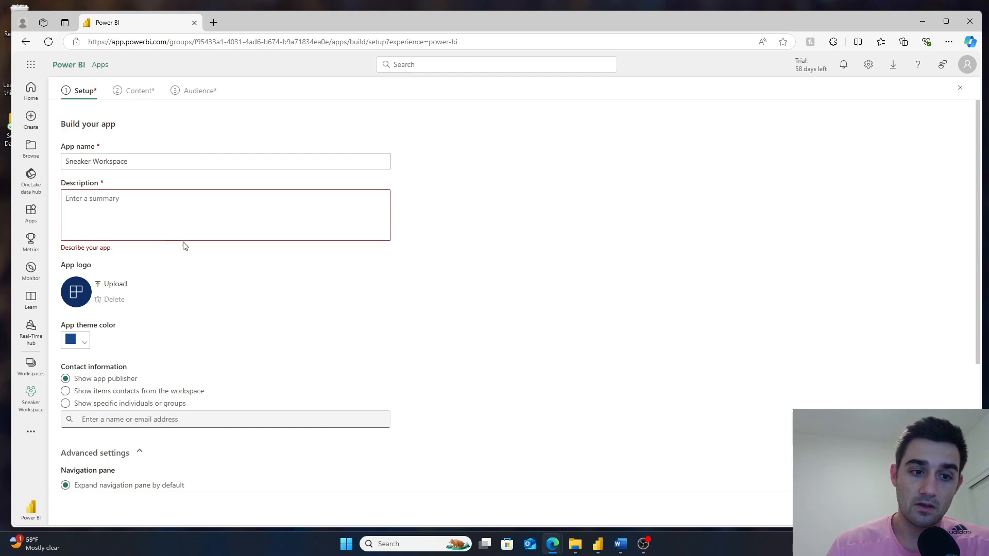
{"action": "left_click", "coordinate": [155, 213]}
{"action": "type", "text": "test"}
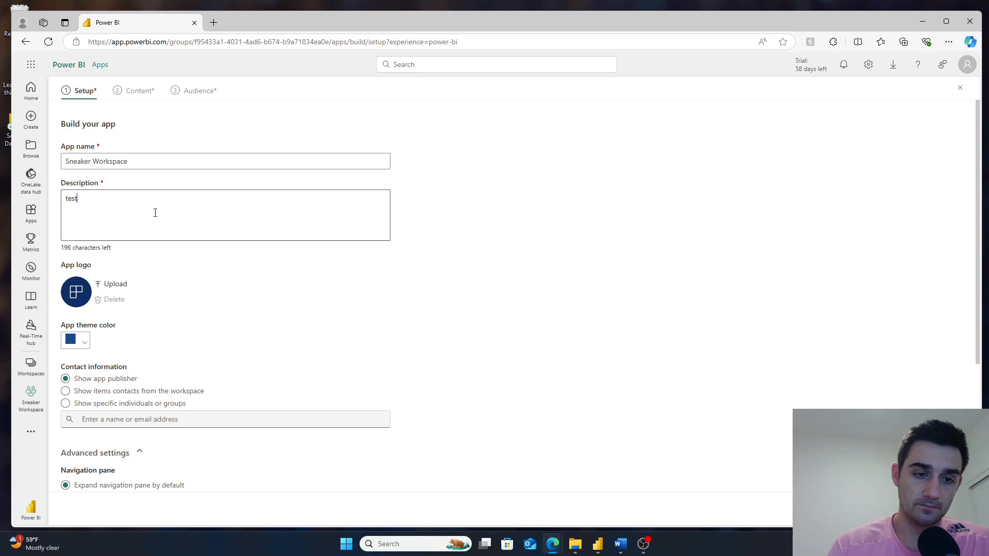
- Add the Nike Sneaker Calendar and Sales & Returns Sample v201912 reports from the workspace to the app's content
{"action": "left_click", "coordinate": [885, 509]}
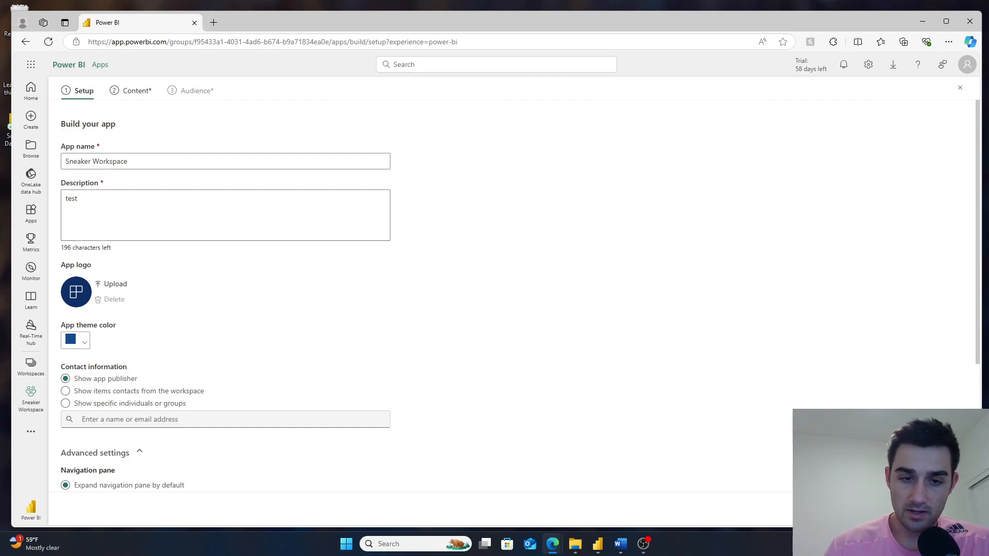
{"action": "left_click", "coordinate": [122, 172]}
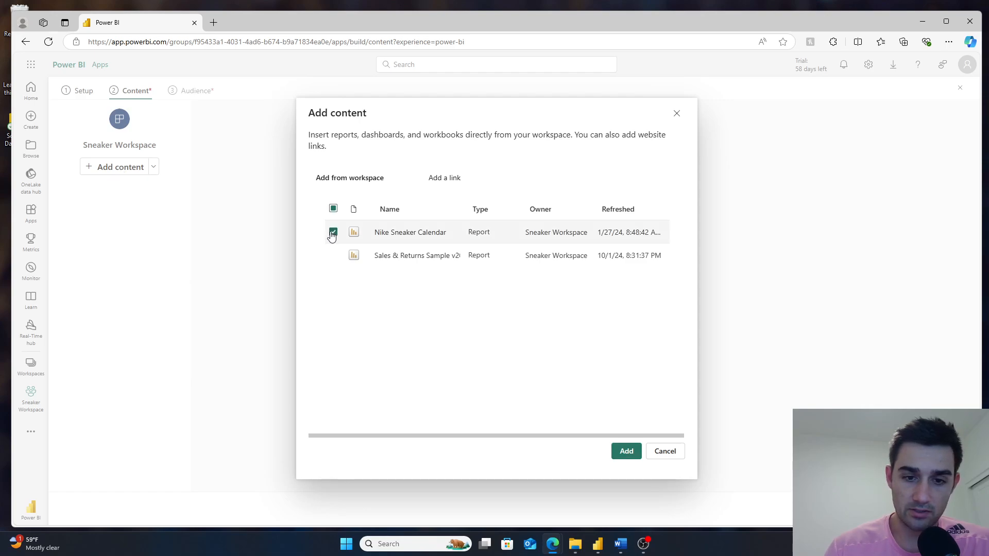
{"action": "left_click", "coordinate": [615, 455]}
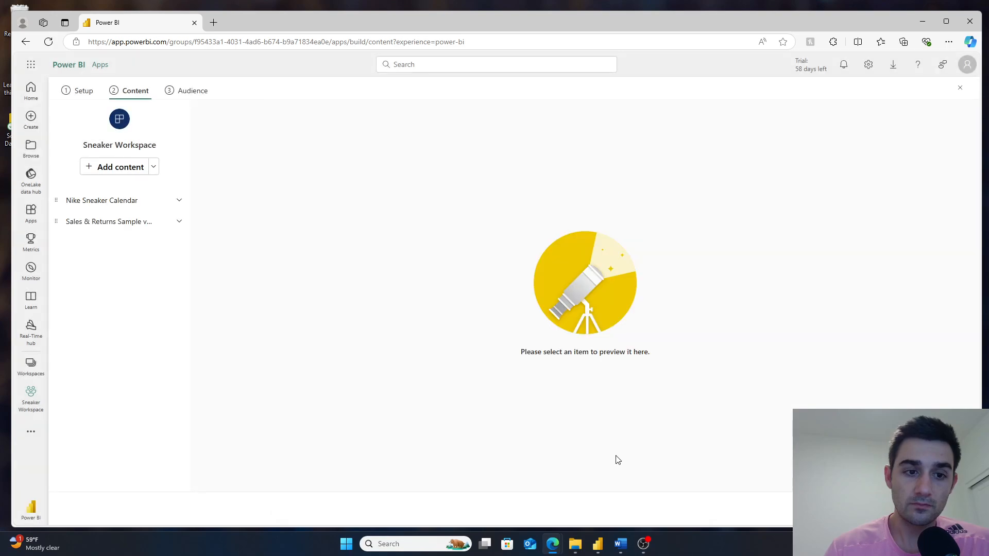
- Preview the Sales & Returns Sample v201912 report's pages and check the item options of both added reports
{"action": "left_click", "coordinate": [179, 202]}
{"action": "left_click", "coordinate": [180, 202]}
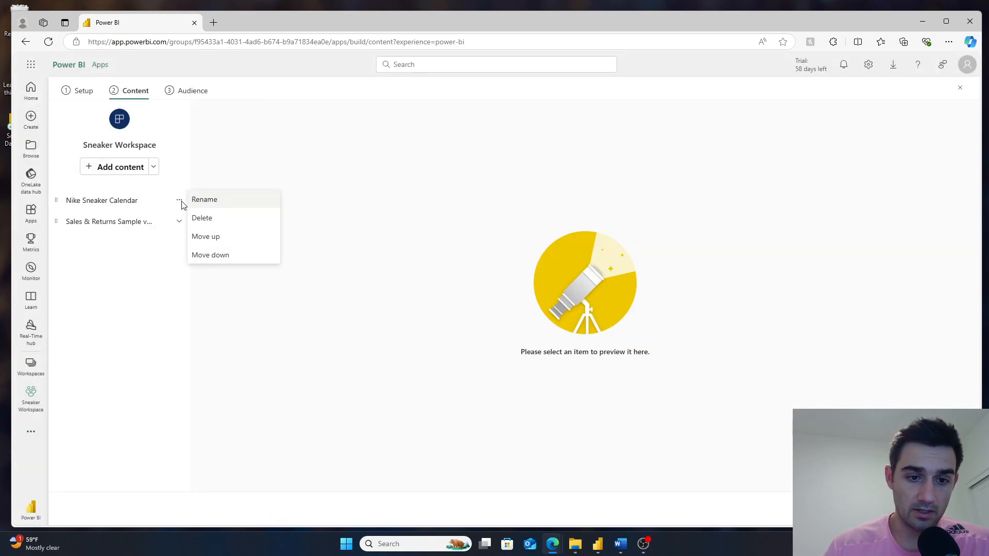
{"action": "left_click", "coordinate": [138, 266]}
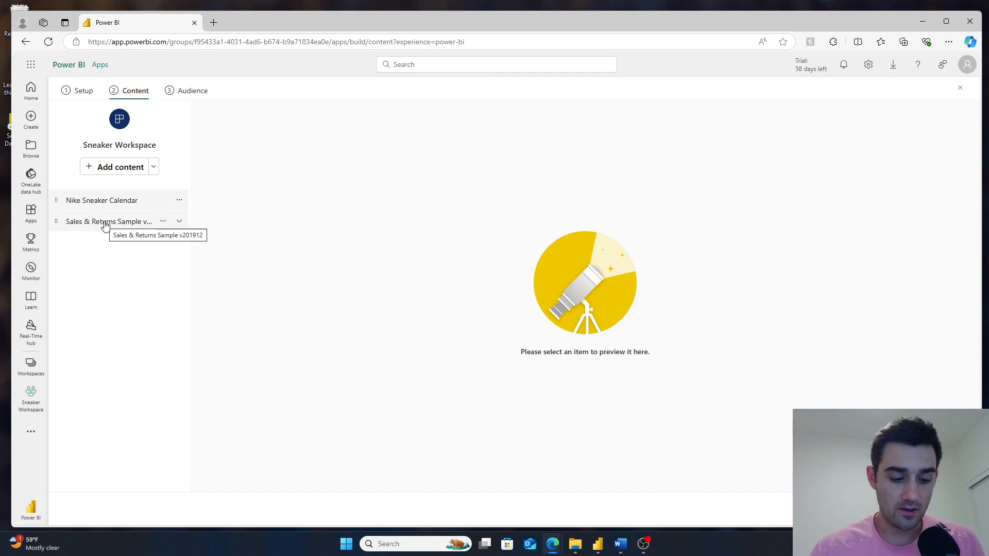
{"action": "left_click", "coordinate": [104, 222]}
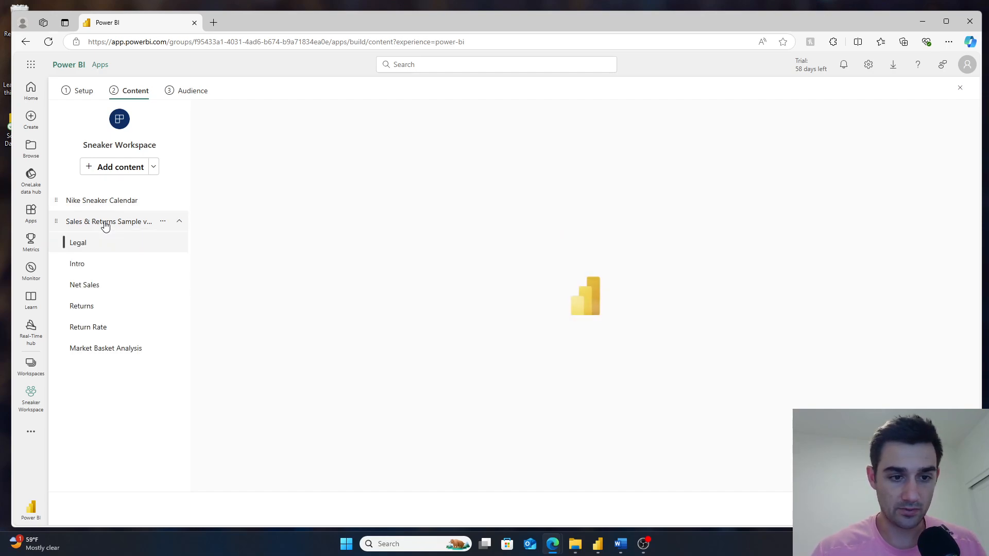
{"action": "left_click", "coordinate": [163, 221]}
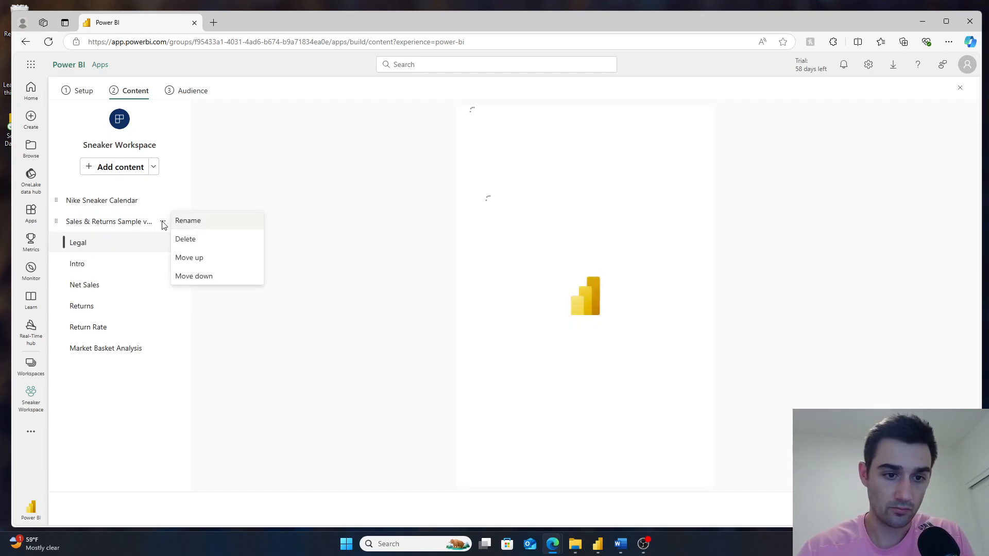
- Add a new section to the app's content and try to move Nike Sneaker Calendar into it
{"action": "left_click", "coordinate": [154, 168]}
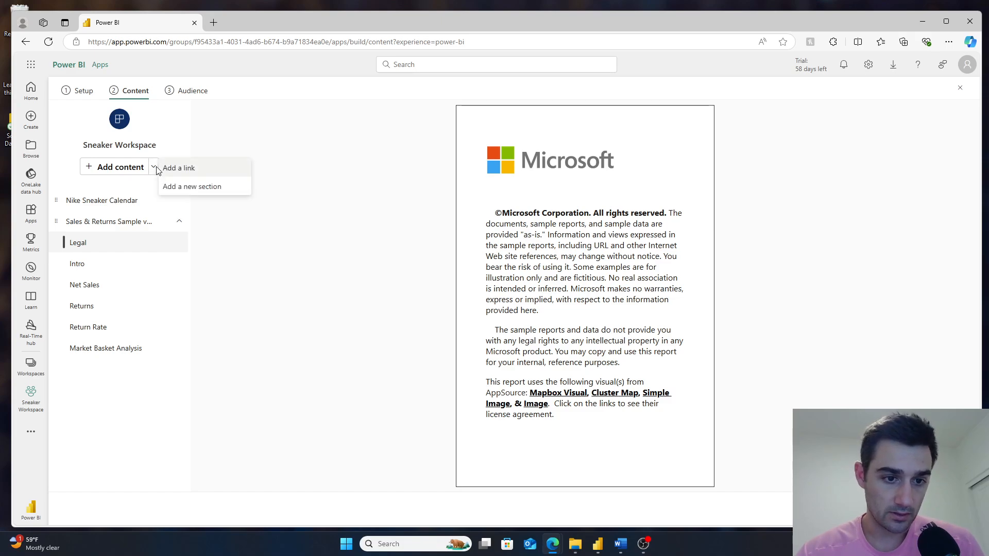
{"action": "left_click", "coordinate": [185, 189]}
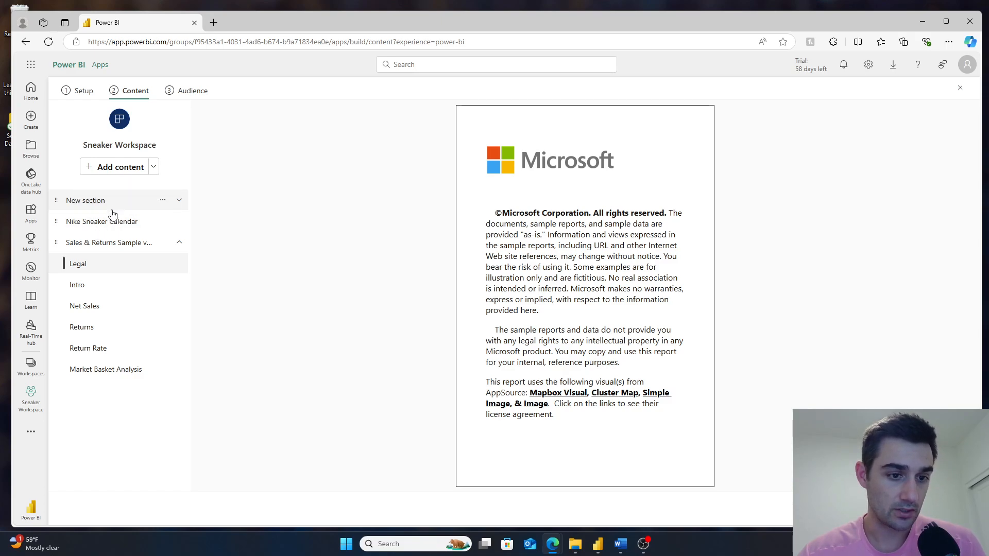
{"action": "left_click_drag", "start_coordinate": [78, 226], "coordinate": [132, 205]}
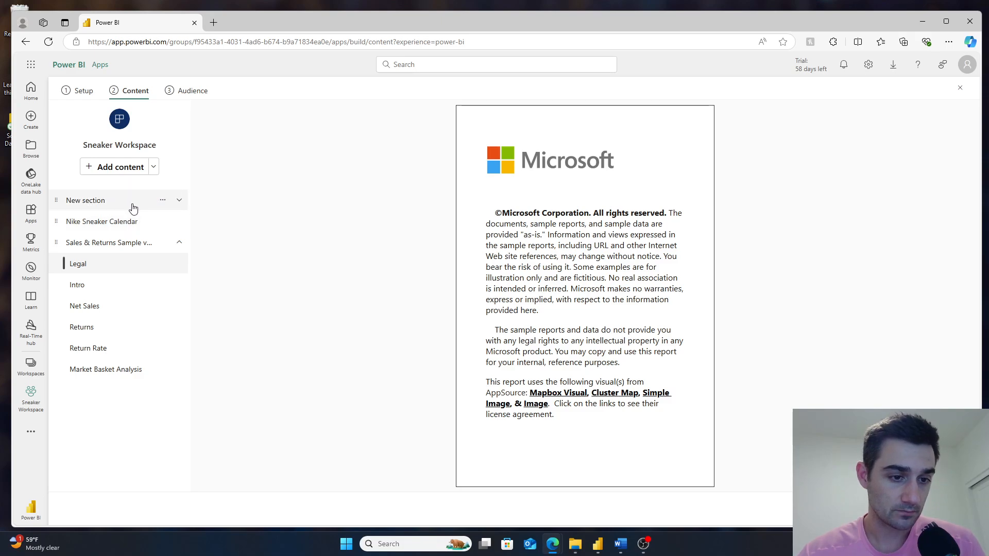
{"action": "left_click", "coordinate": [153, 166]}
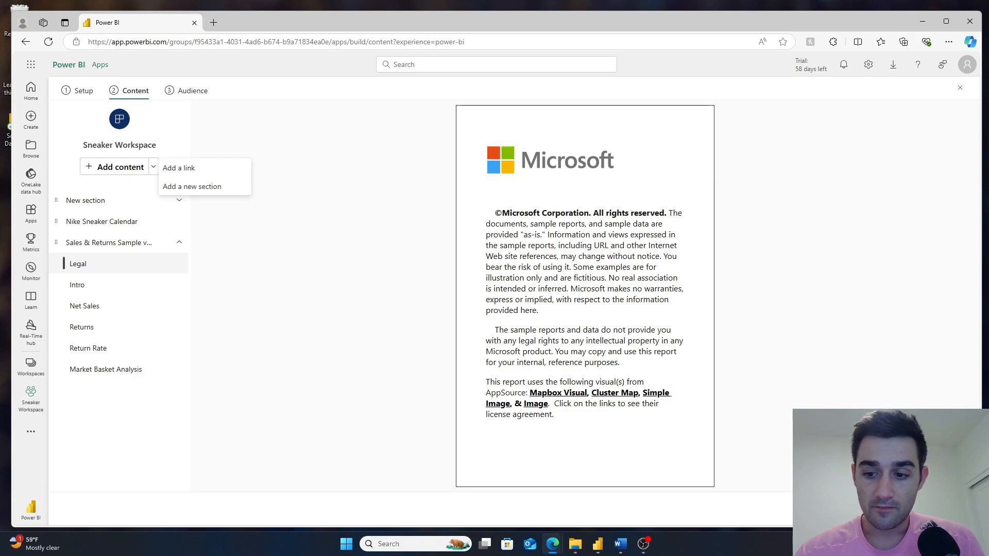
- Continue to the audience stage, add a new audience to the app and dismiss the guidance tip
{"action": "left_click", "coordinate": [885, 508]}
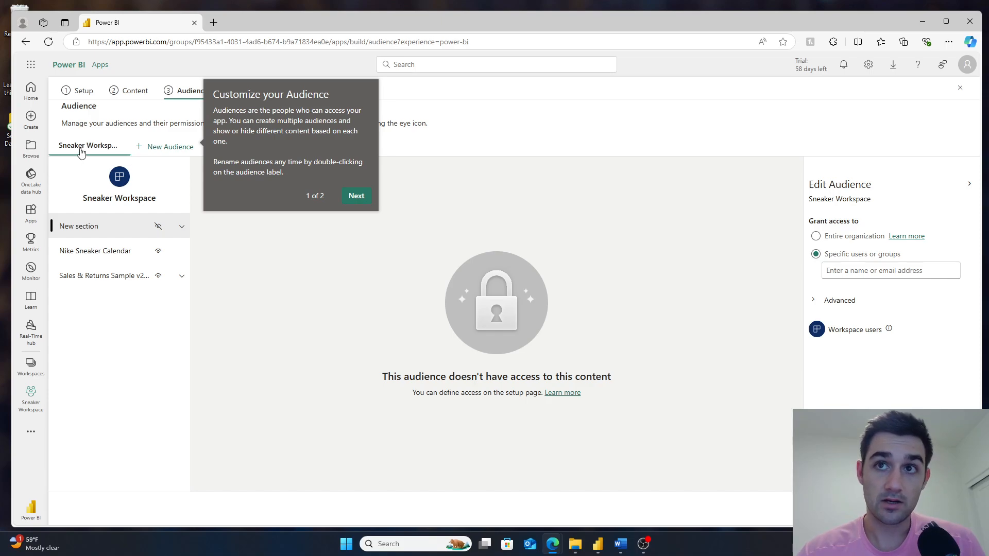
{"action": "left_click", "coordinate": [185, 146]}
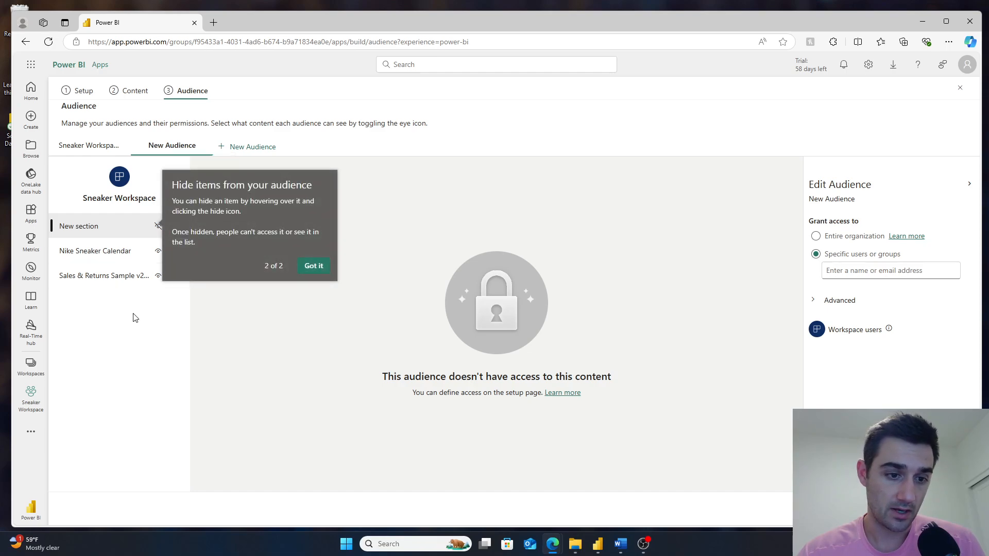
{"action": "left_click", "coordinate": [313, 266]}
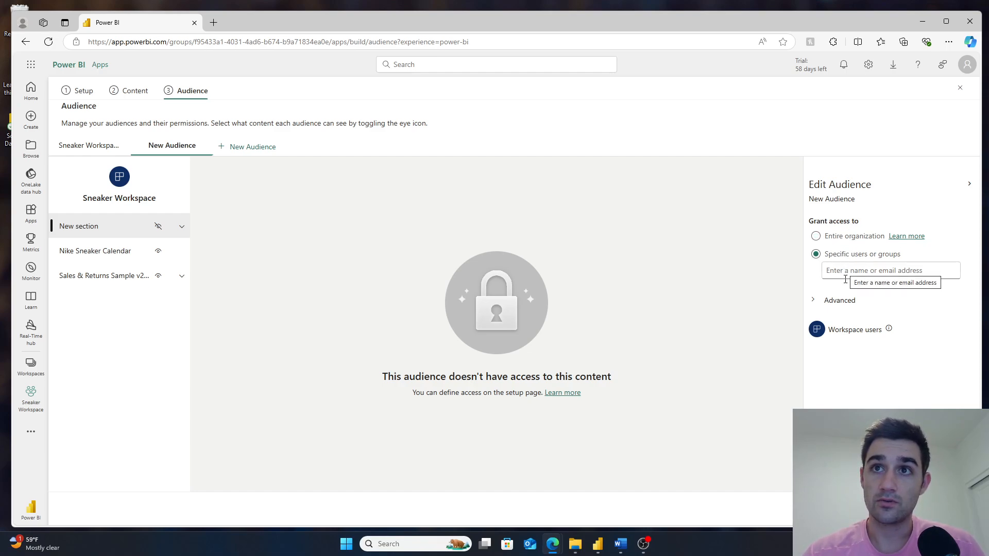
- Reveal the new audience's advanced dataset permissions, then publish the app and confirm the publication
{"action": "left_click", "coordinate": [831, 298]}
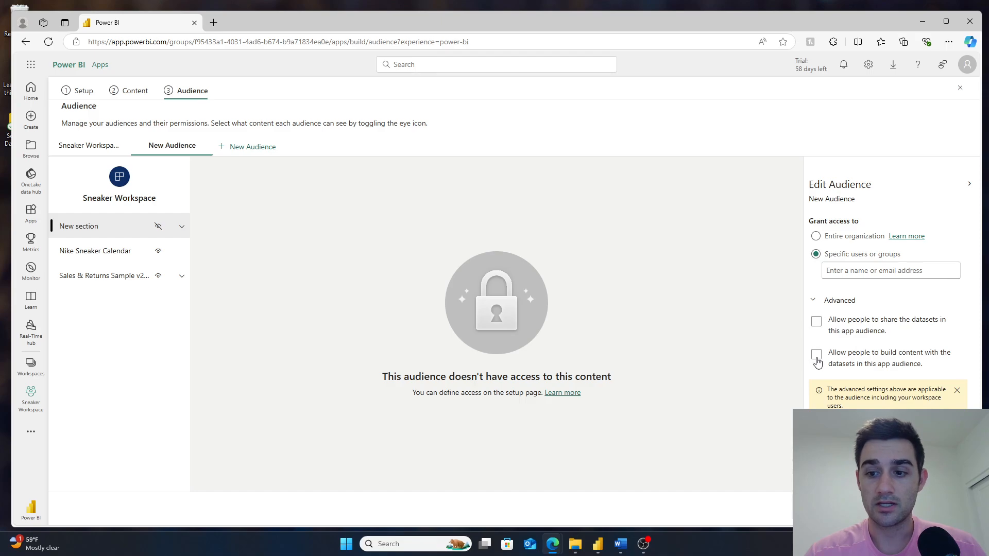
{"action": "mouse_move", "coordinate": [833, 359]}
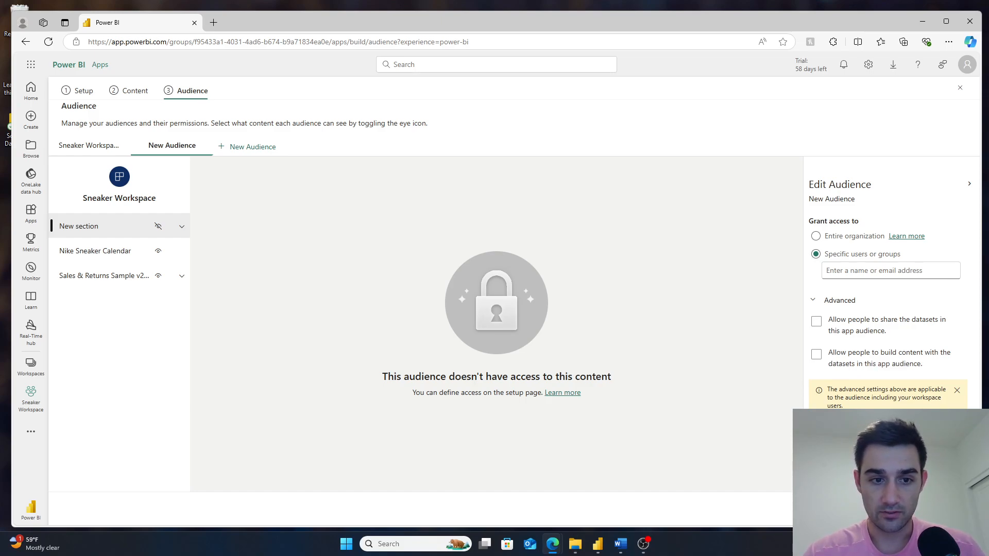
{"action": "left_click", "coordinate": [898, 509]}
{"action": "left_click", "coordinate": [585, 318]}
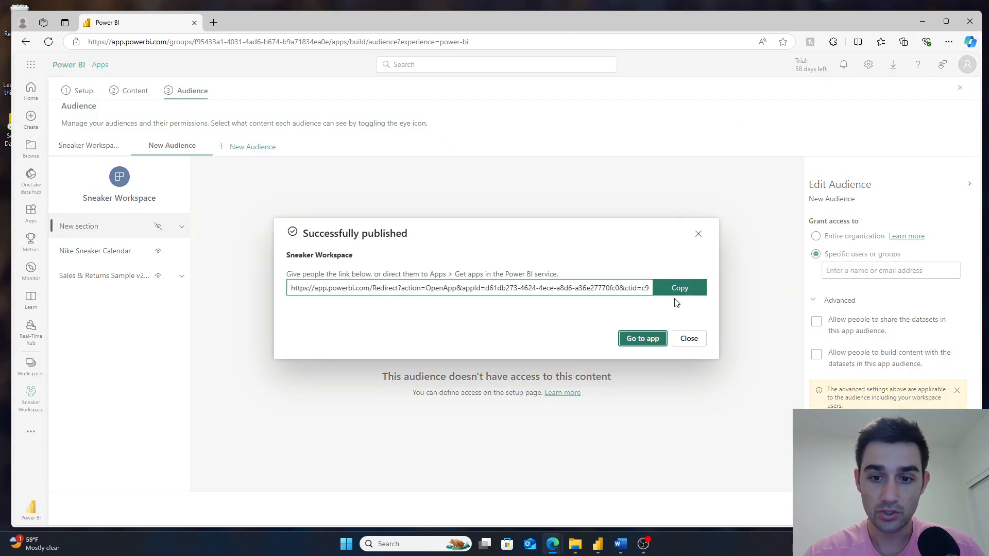
- Copy the published app's link and open it in a new browser tab, signing in with the first listed account
{"action": "left_click", "coordinate": [672, 291]}
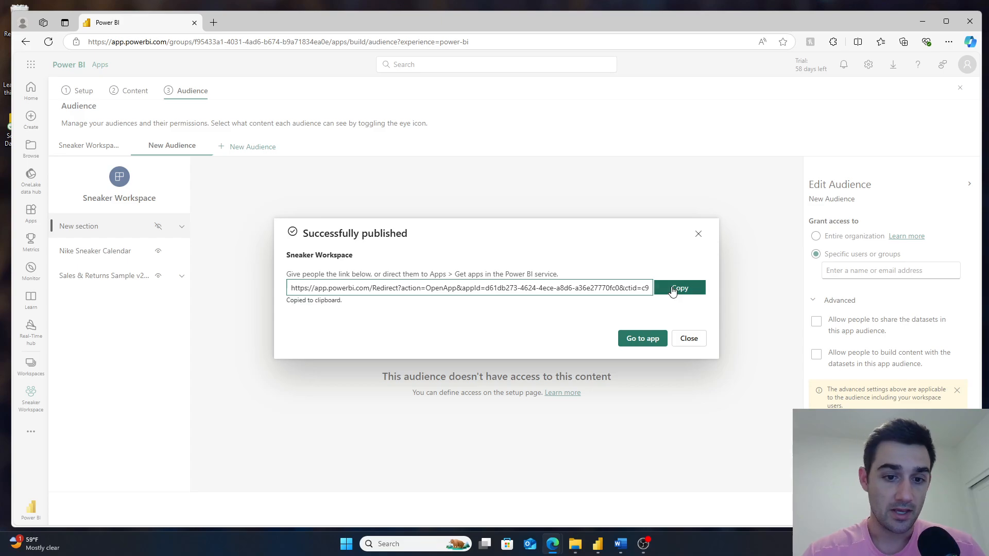
{"action": "left_click", "coordinate": [214, 23]}
{"action": "key", "text": "ctrl+v"}
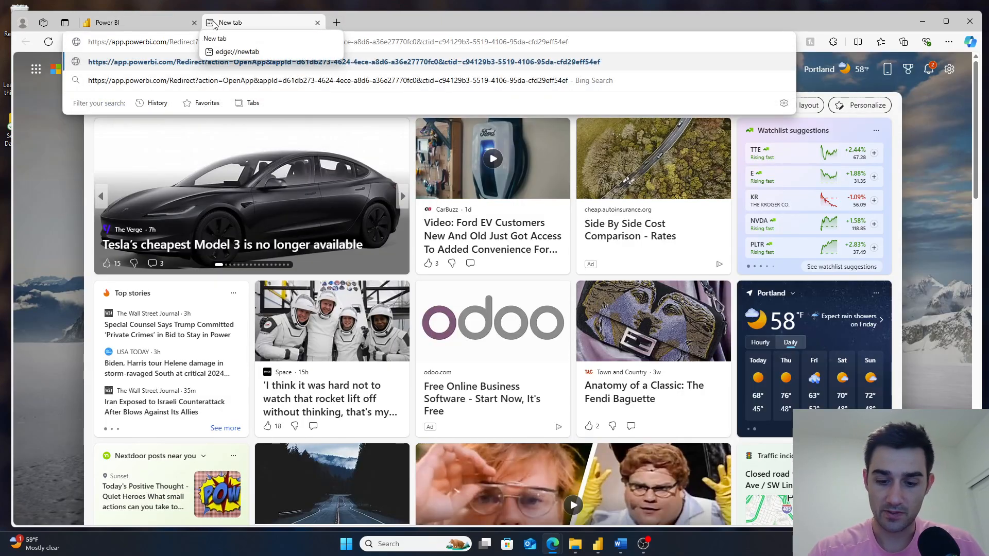
{"action": "key", "text": "Return"}
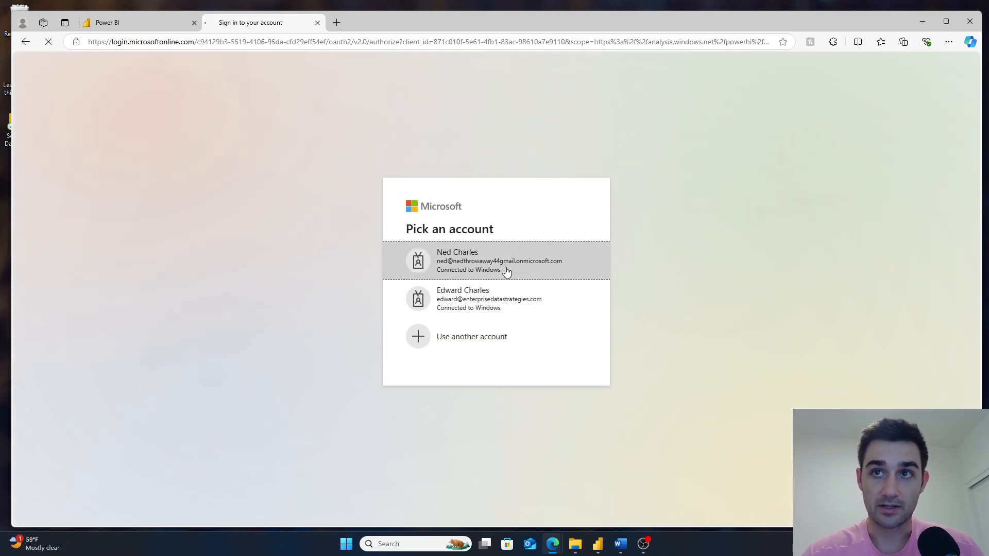
{"action": "left_click", "coordinate": [507, 271]}
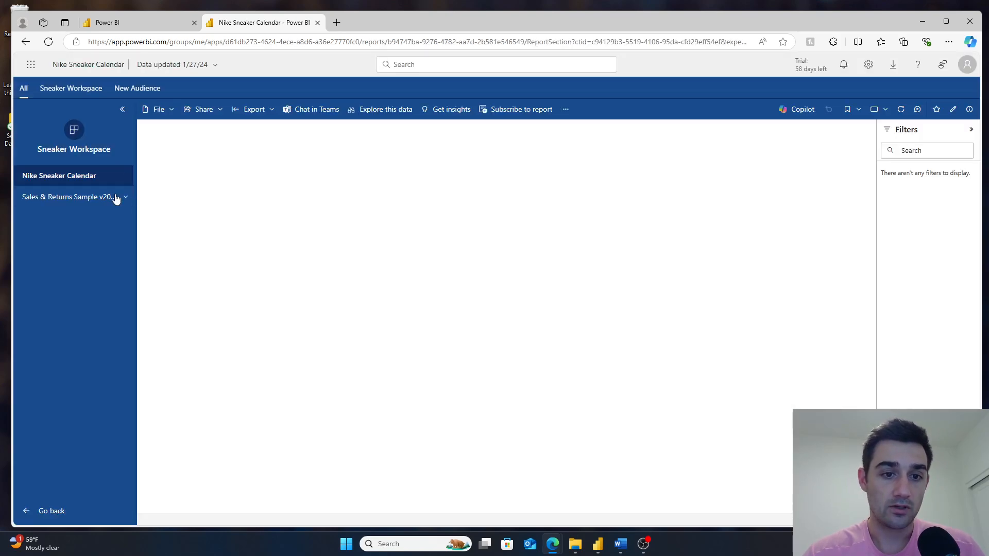
- Examine the published app's Sales & Returns Sample report, its Teams sharing form and the Nike Sneaker Calendar report
{"action": "left_click", "coordinate": [113, 197]}
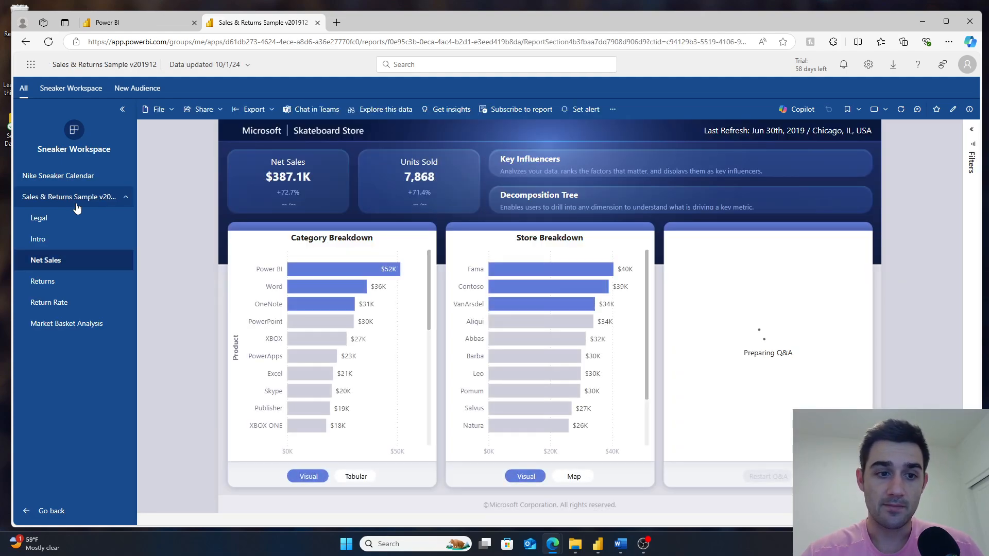
{"action": "left_click", "coordinate": [304, 111]}
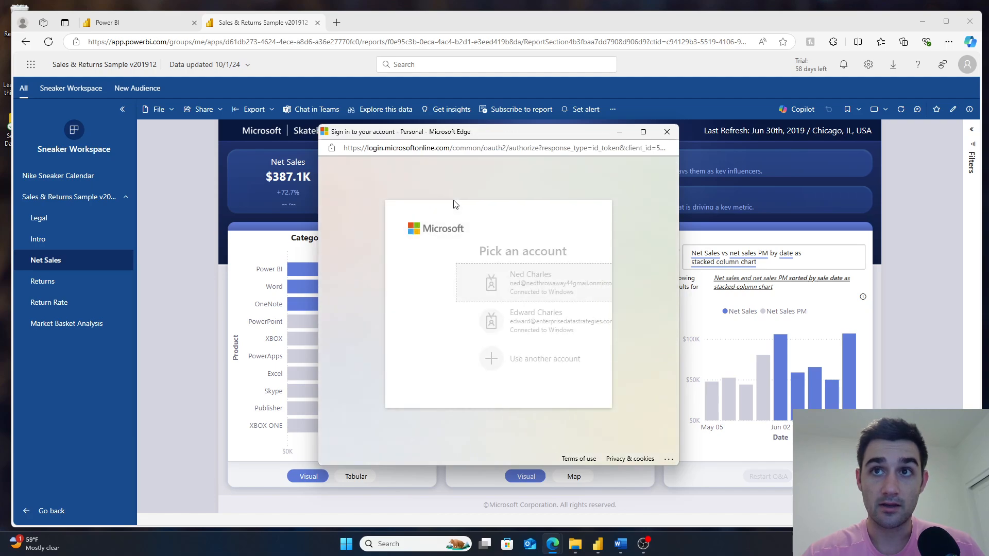
{"action": "left_click", "coordinate": [456, 287]}
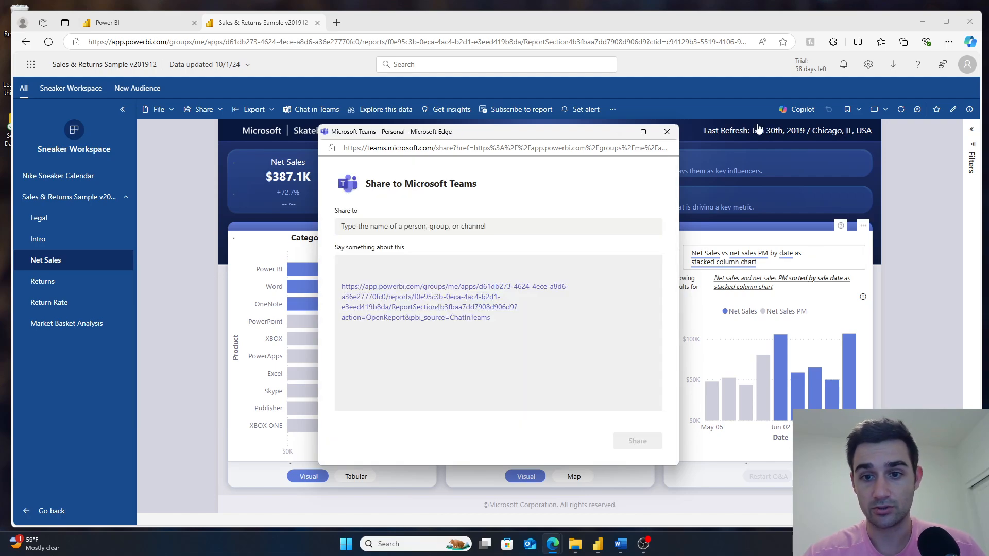
{"action": "left_click", "coordinate": [666, 132]}
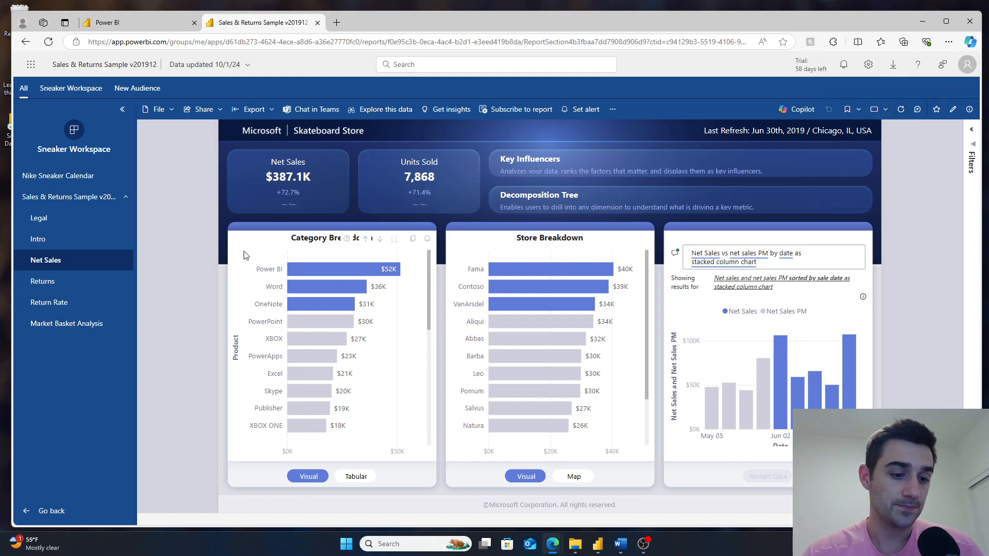
{"action": "left_click", "coordinate": [71, 181]}
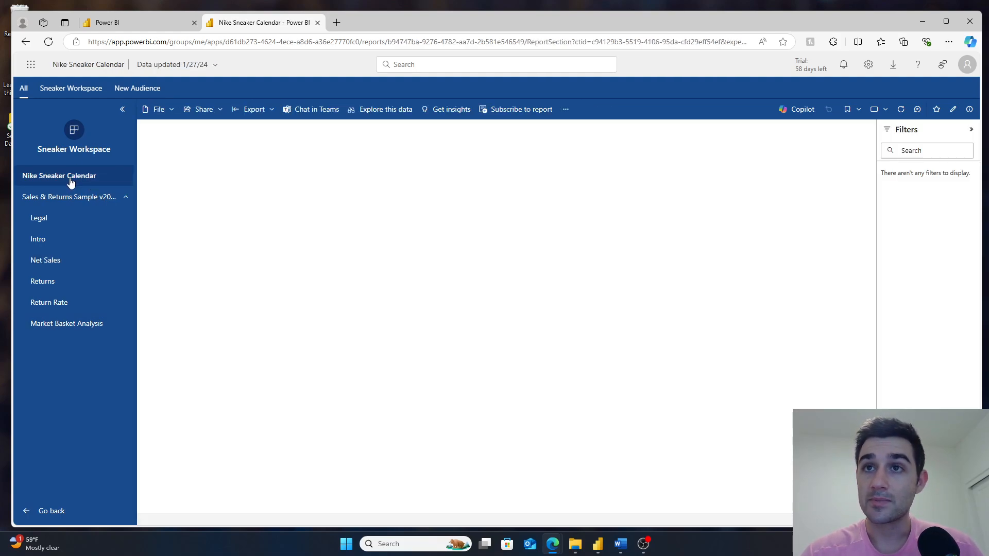